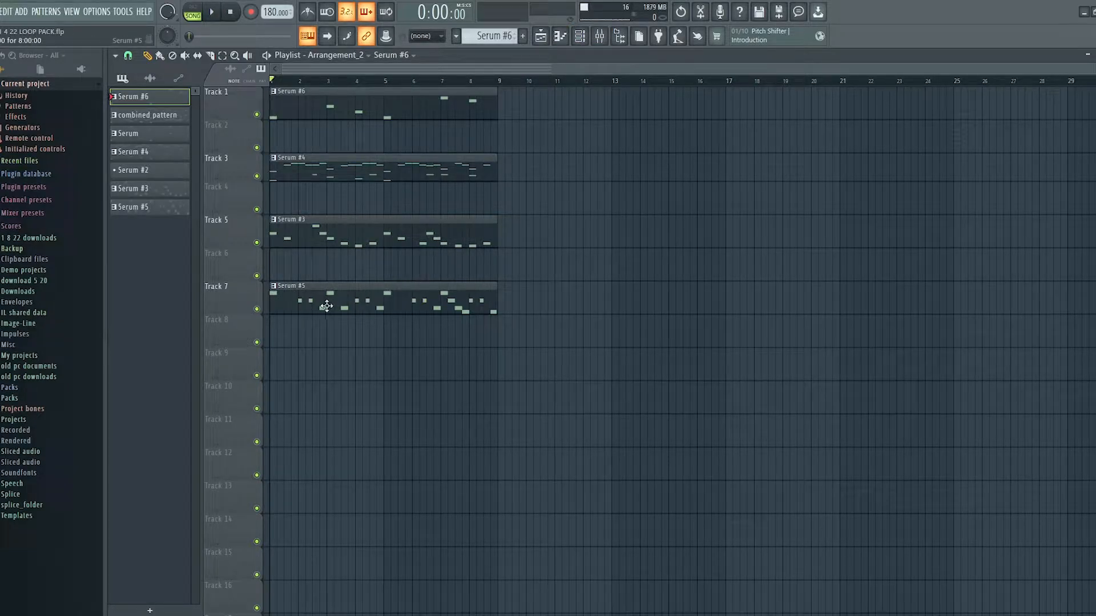
Select the four Serum pattern clips in the playlist one at a time, finishing with Serum #5 on Track 7
ctrl+click(332, 295)
ctrl+click(334, 233)
ctrl+click(344, 165)
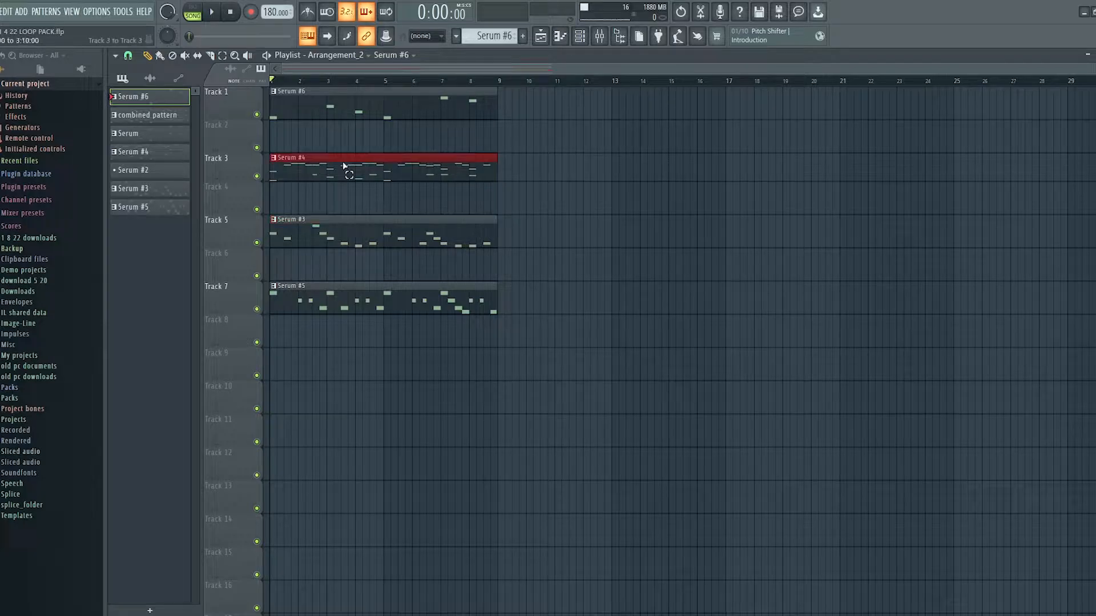
click(350, 109)
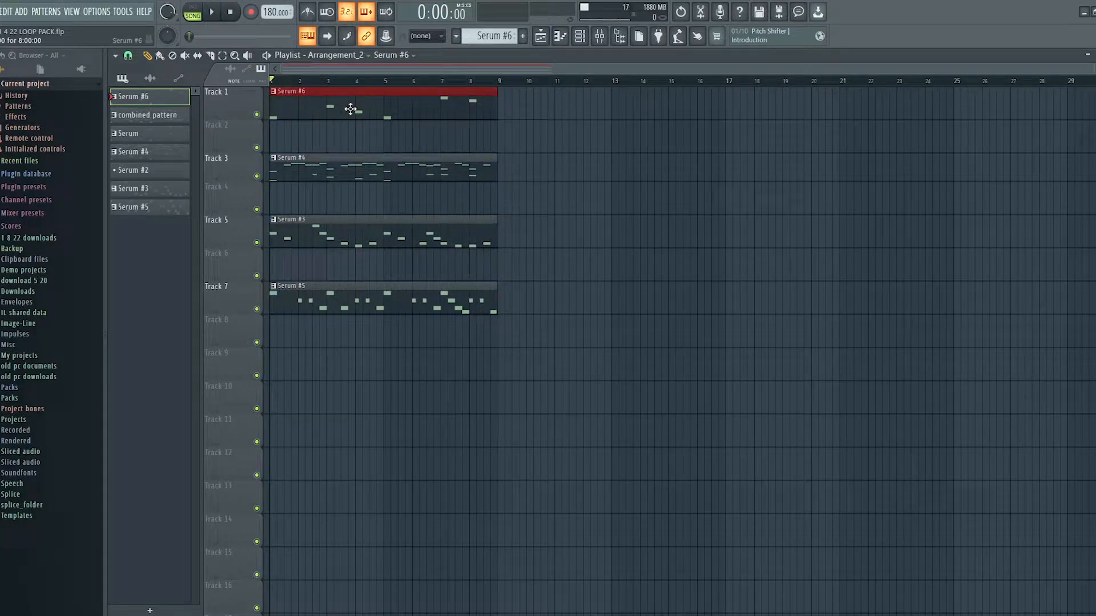
click(339, 168)
click(346, 240)
click(349, 292)
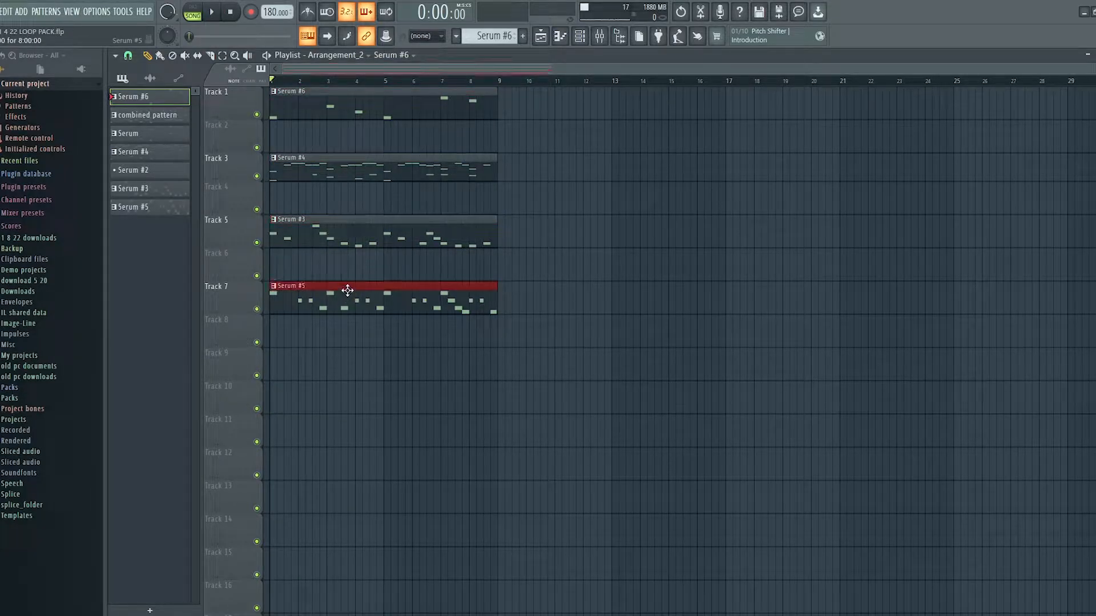
Add the Serum #3, Serum #4 and Serum #6 clips to the current clip selection
shift+click(345, 240)
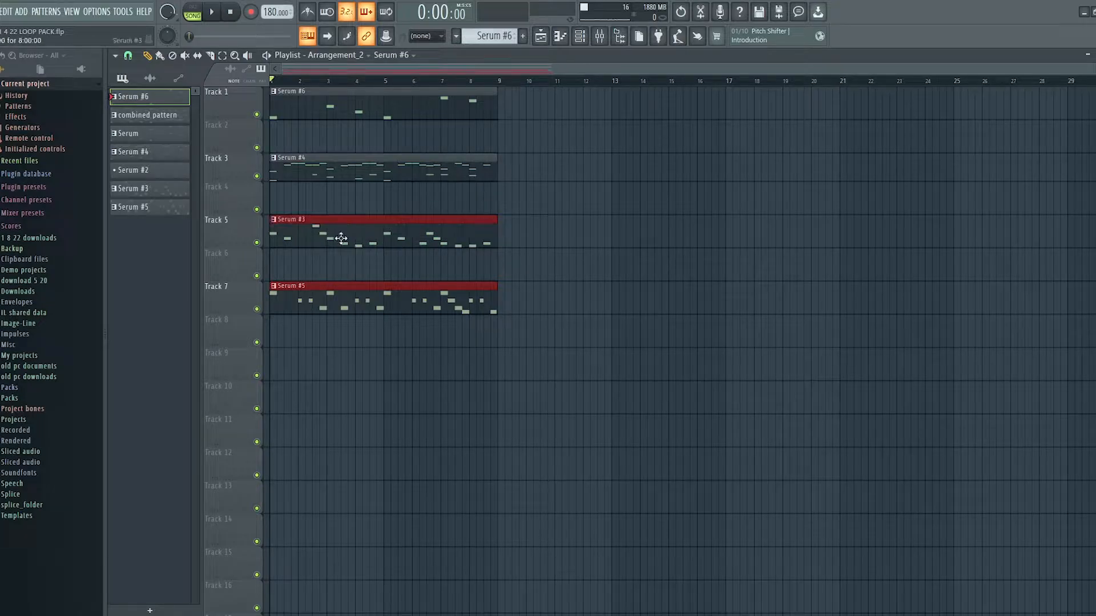
shift+click(345, 171)
shift+click(338, 117)
Select the Serum #3 to Serum #6 channels in the channel rack and inserts 7 to 17 in the mixer
key(F6)
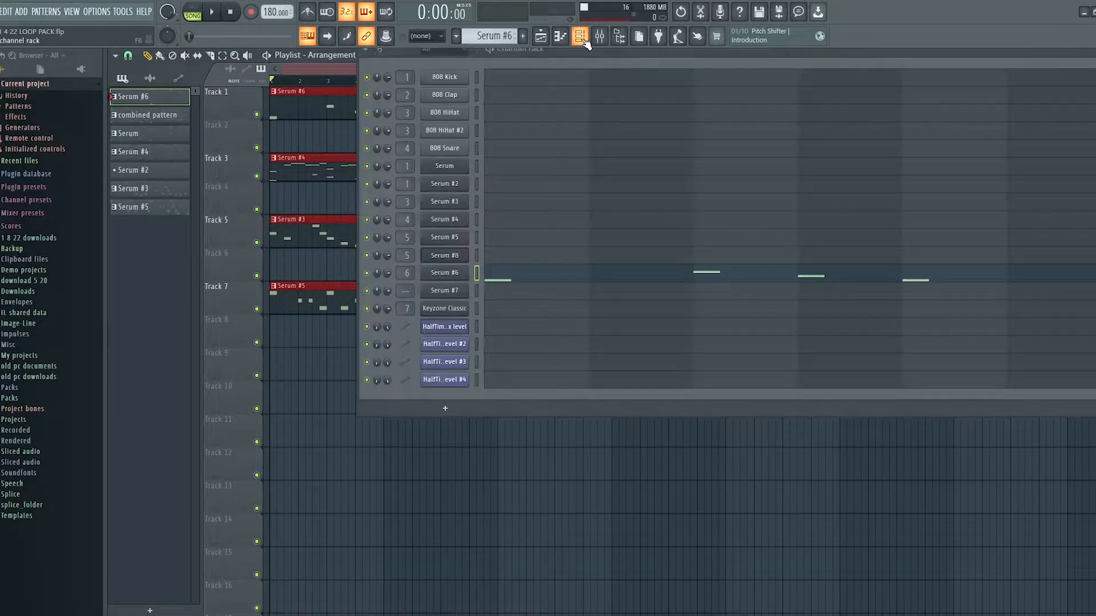
drag(477, 253, 477, 219)
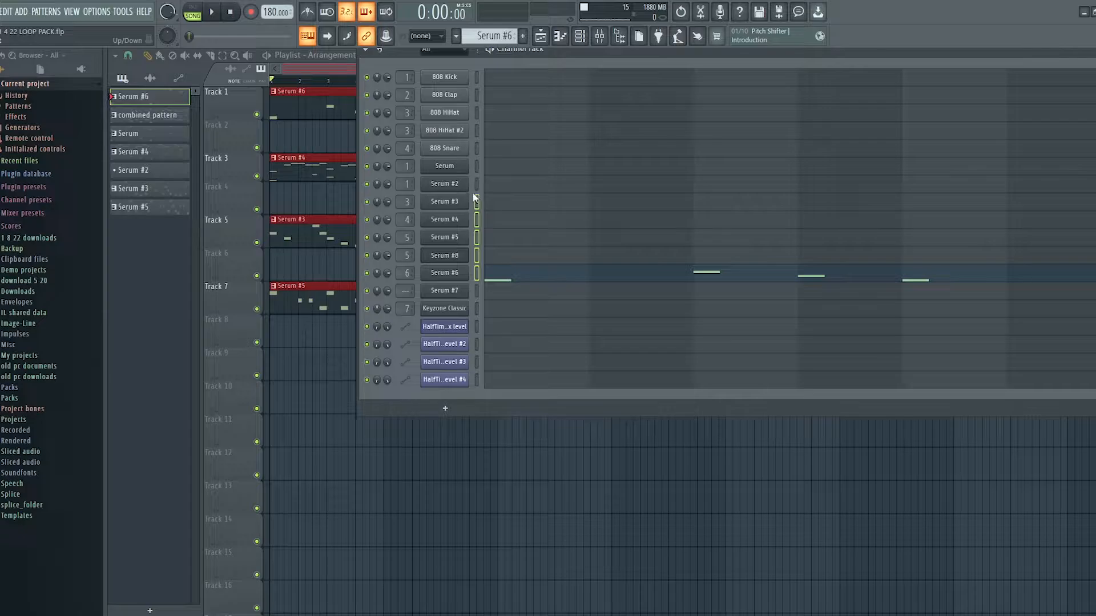
click(599, 36)
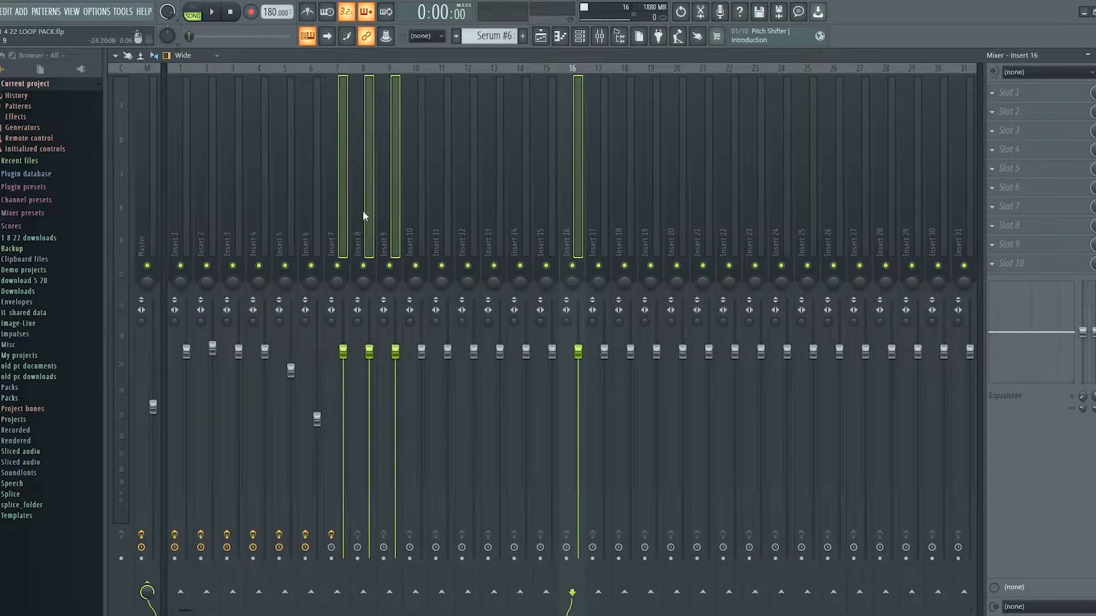
drag(363, 216, 565, 107)
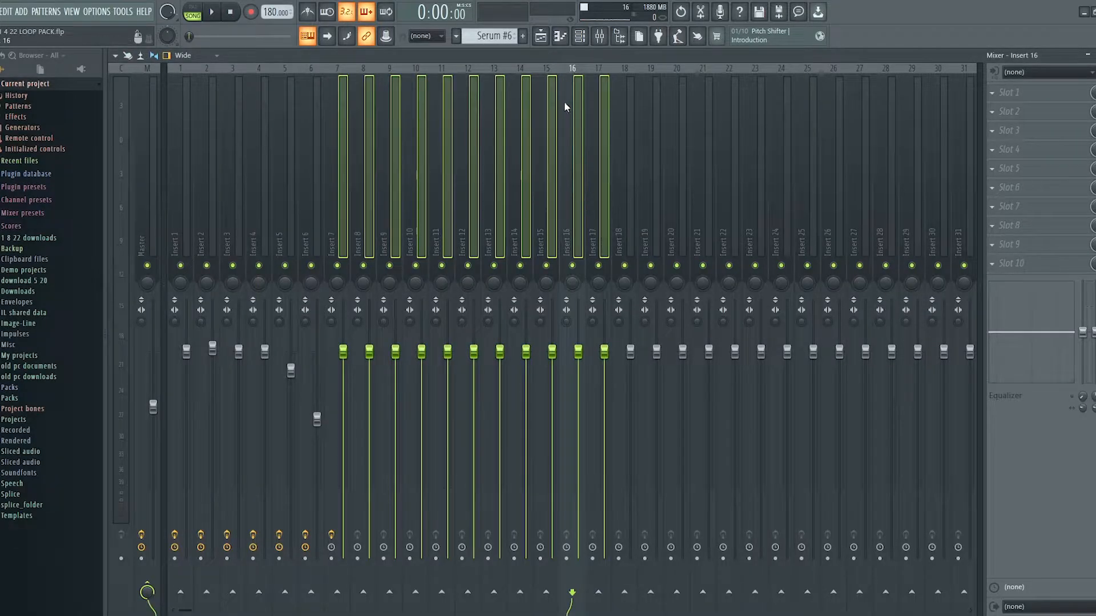
click(548, 42)
right_click(591, 388)
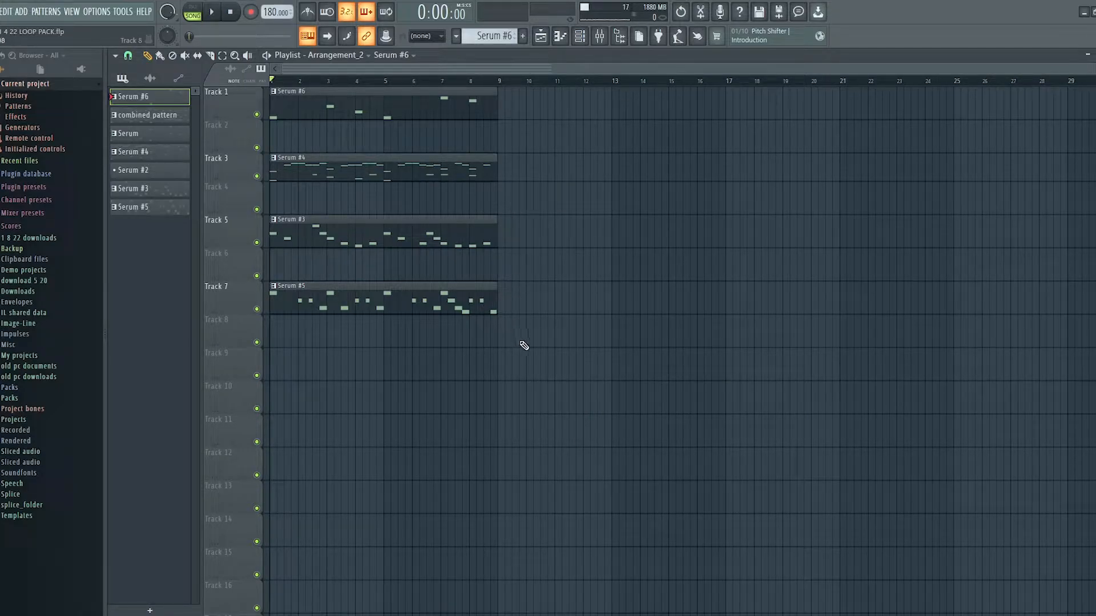
Duplicate the four pattern clips so the copies follow the originals at bar 9, and delete the copies
drag(523, 394, 417, 109)
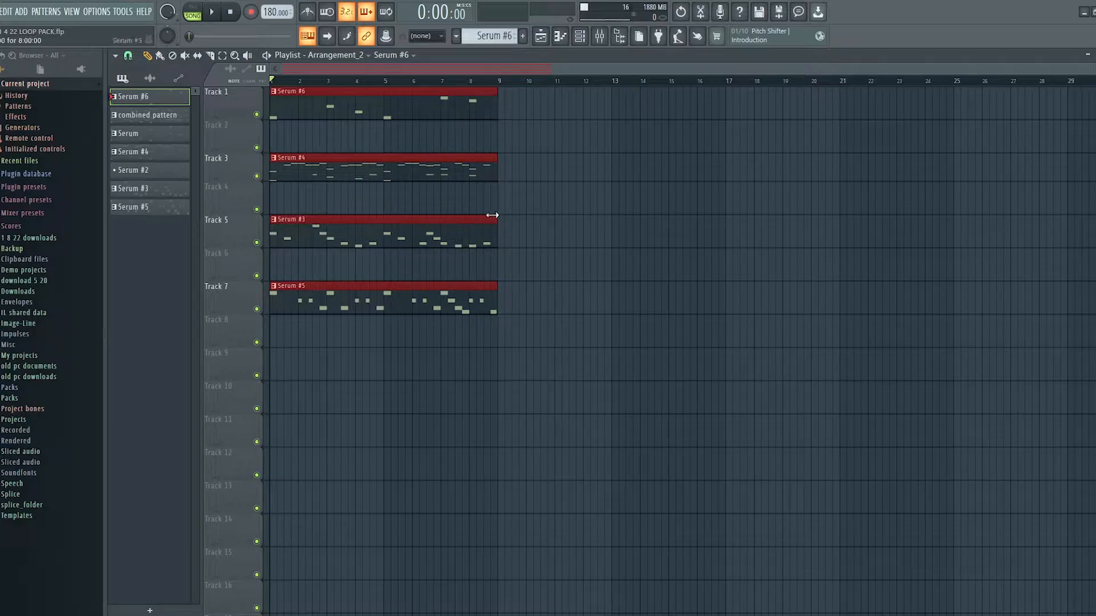
key(ctrl+b)
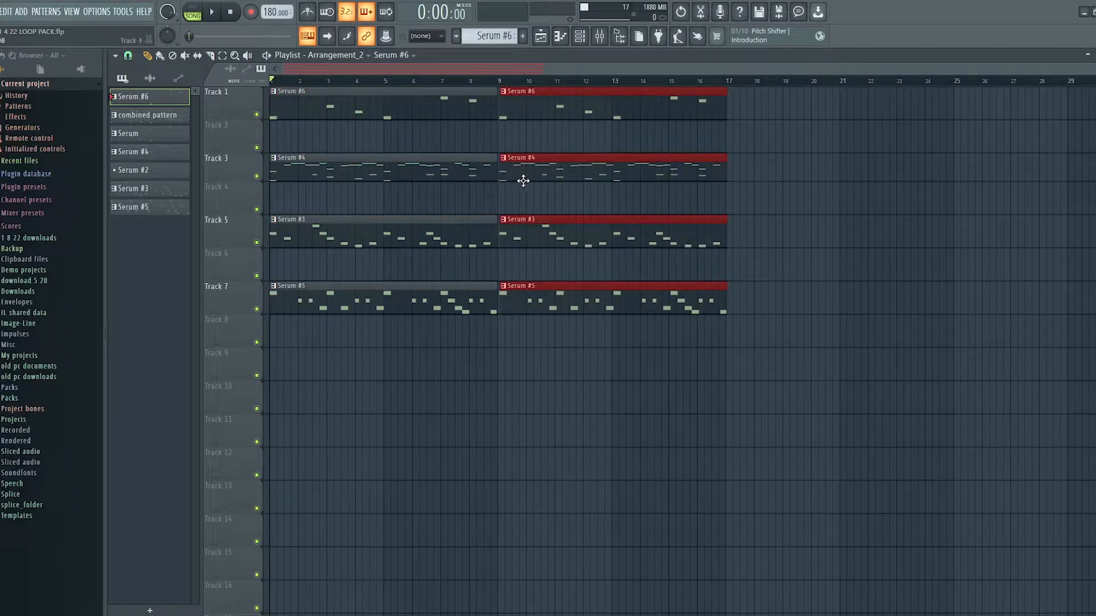
drag(523, 180, 520, 178)
right_click(553, 97)
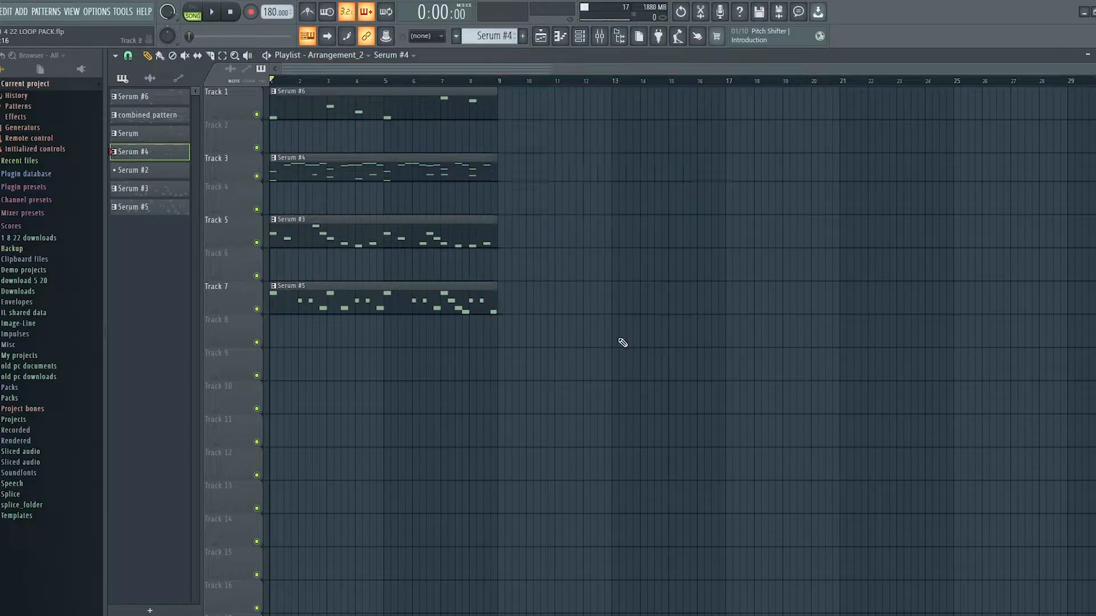
Select everything in the playlist, clone it onto bars 9 to 16 and remove the clones
key(ctrl+a)
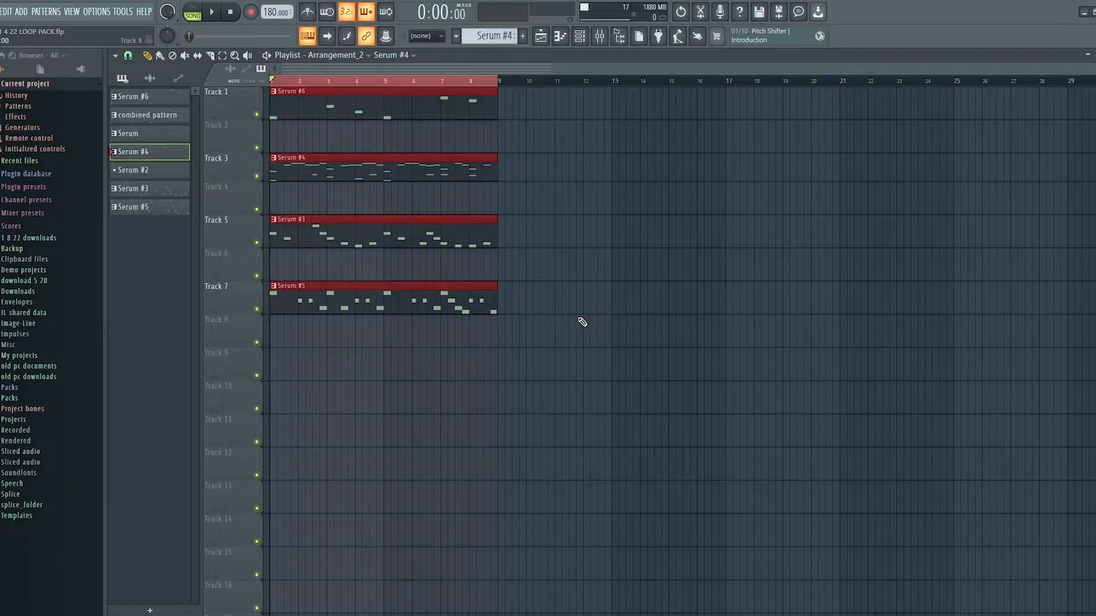
mouse_move(346, 237)
mouse_down()
mouse_move(602, 236)
mouse_move(572, 234)
mouse_up()
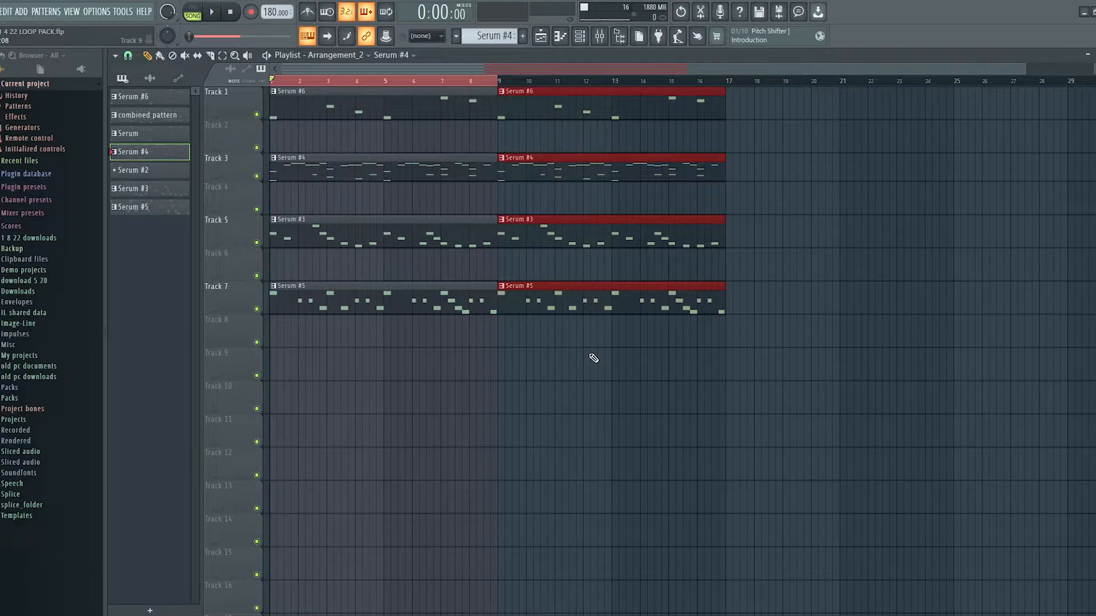
key(Delete)
Duplicate all notes of the Serum channel in the piano roll so the copy starts at bar 9
click(580, 36)
click(570, 171)
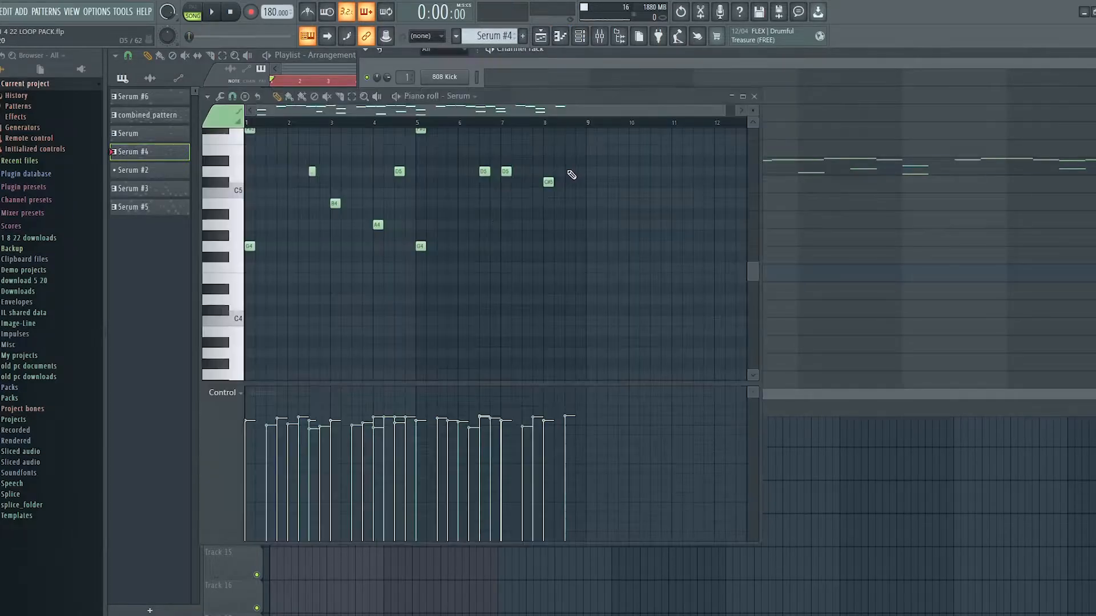
key(ctrl+a)
scroll(392, 318, up, 1)
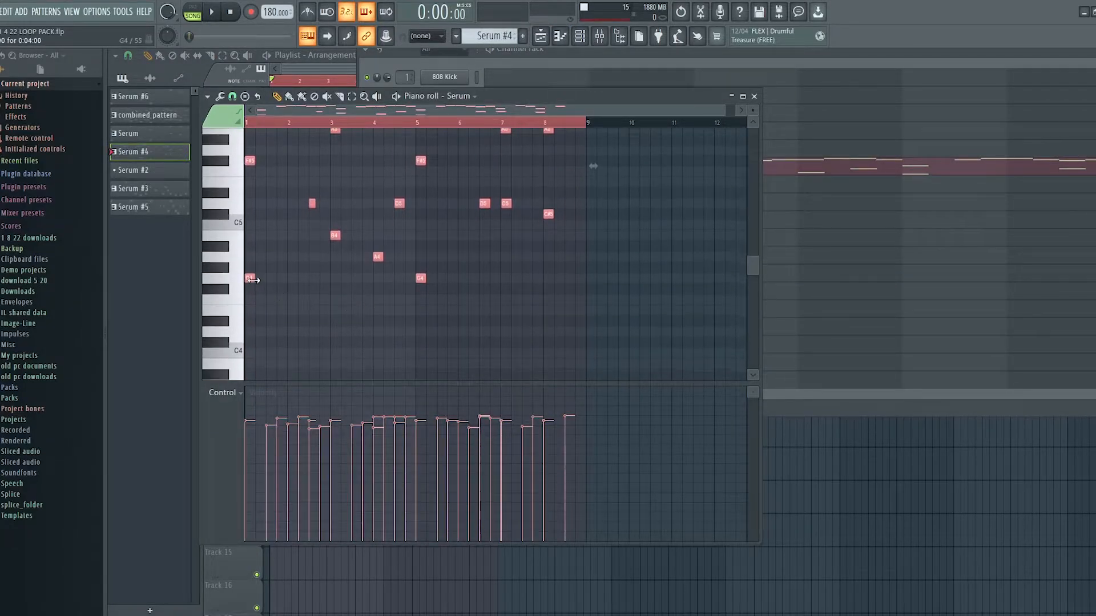
scroll(253, 281, up, 3)
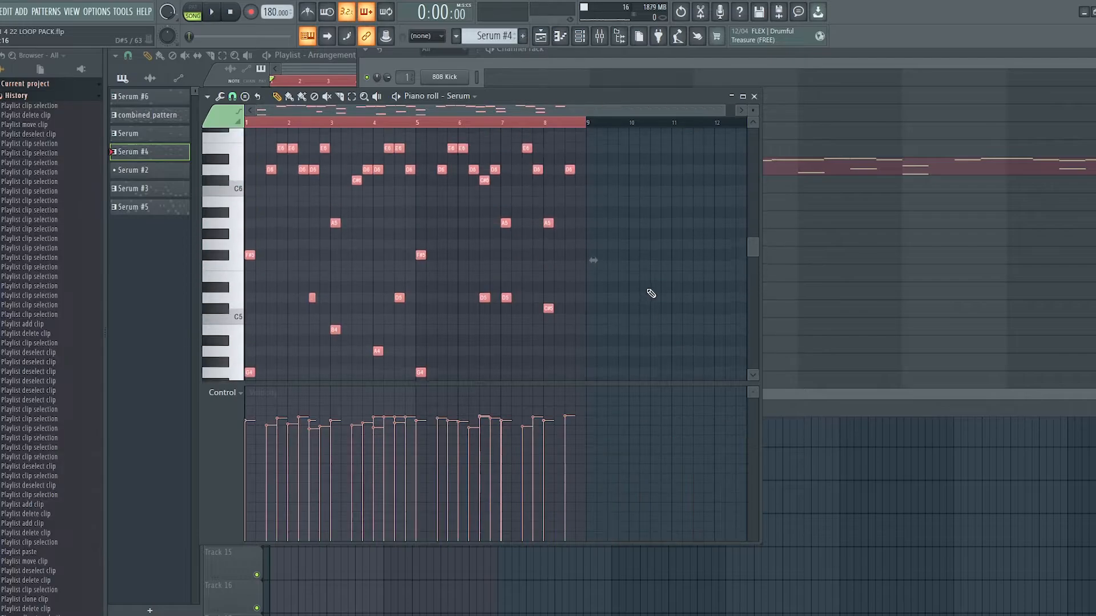
scroll(649, 285, up, 1)
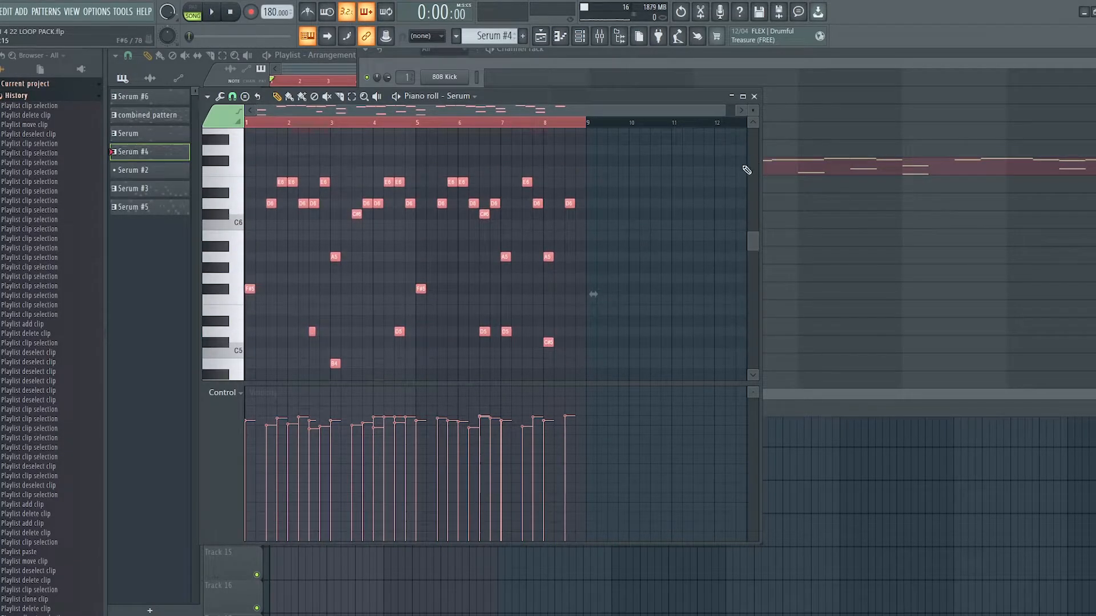
scroll(492, 207, down, 2)
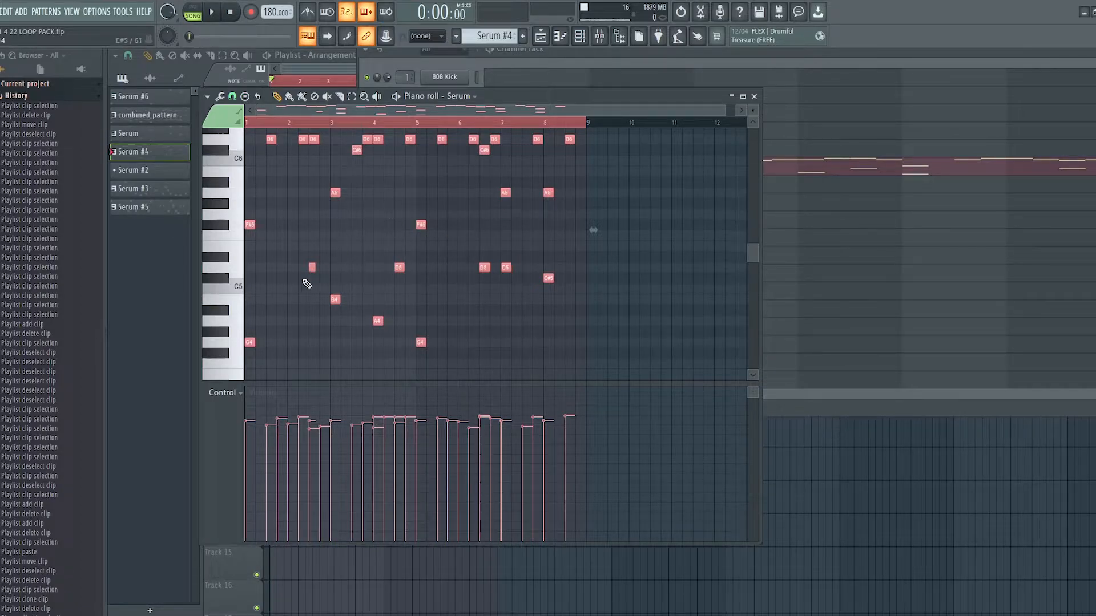
key(ctrl+b)
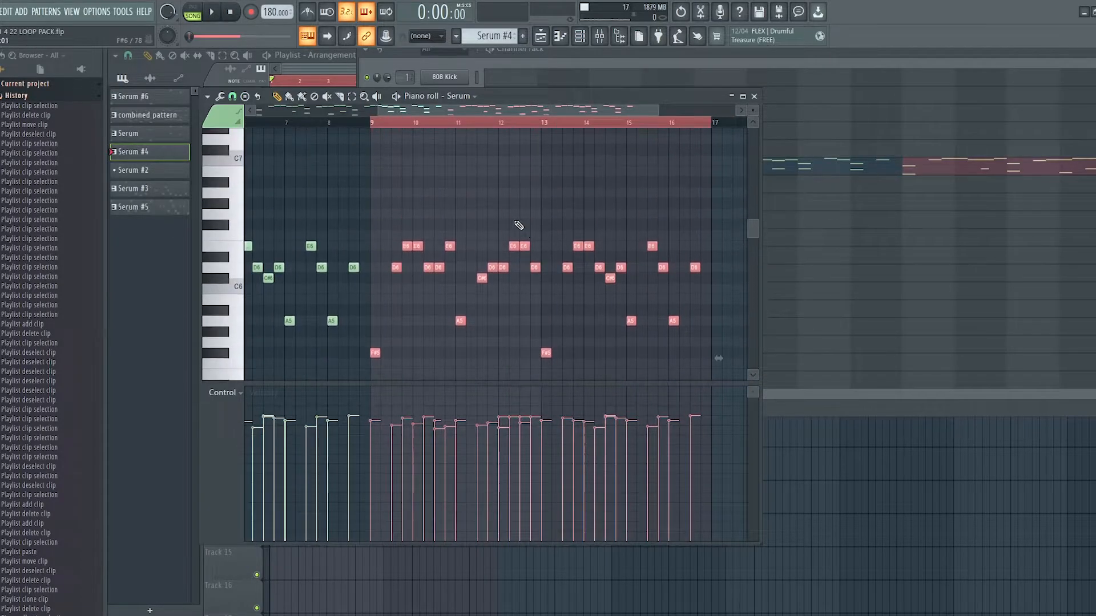
drag(379, 112, 254, 111)
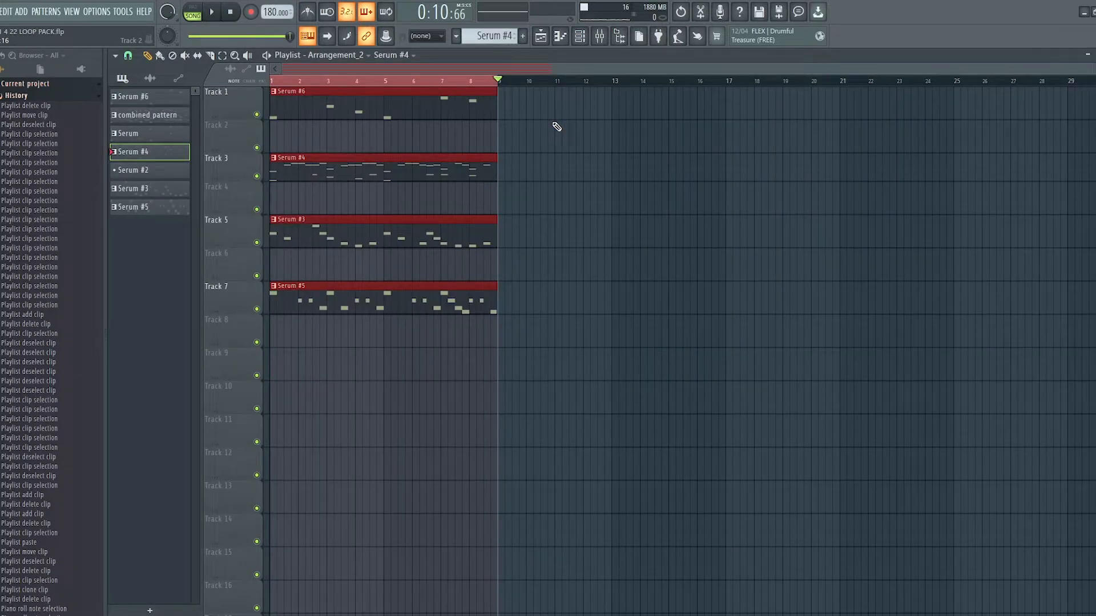
Duplicate the selected bars 1 to 8 of the playlist once more and undo the duplication
key(ctrl+b)
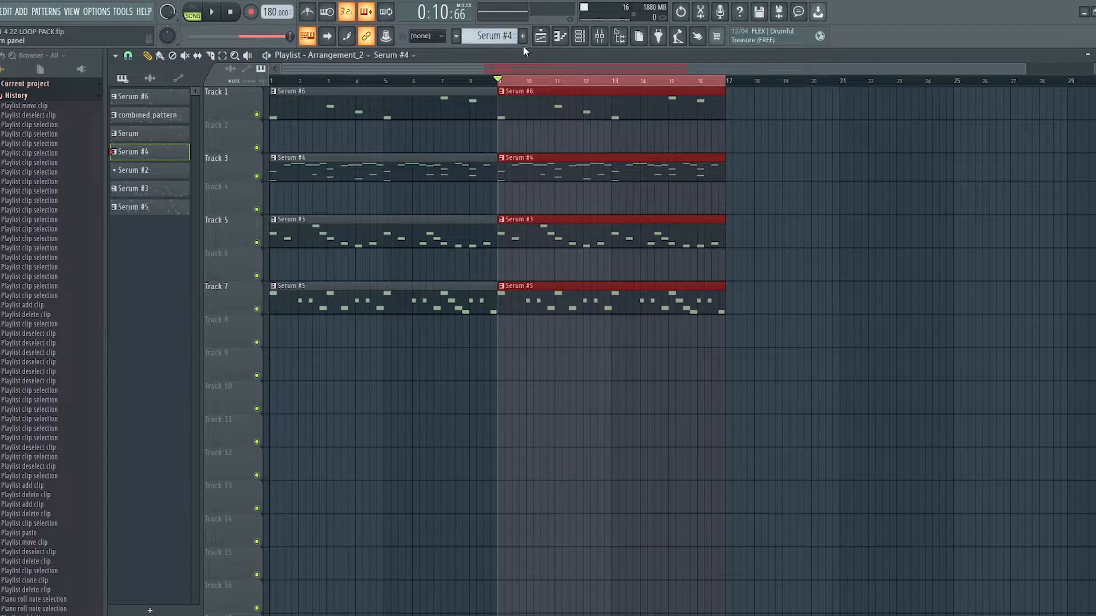
key(ctrl+z)
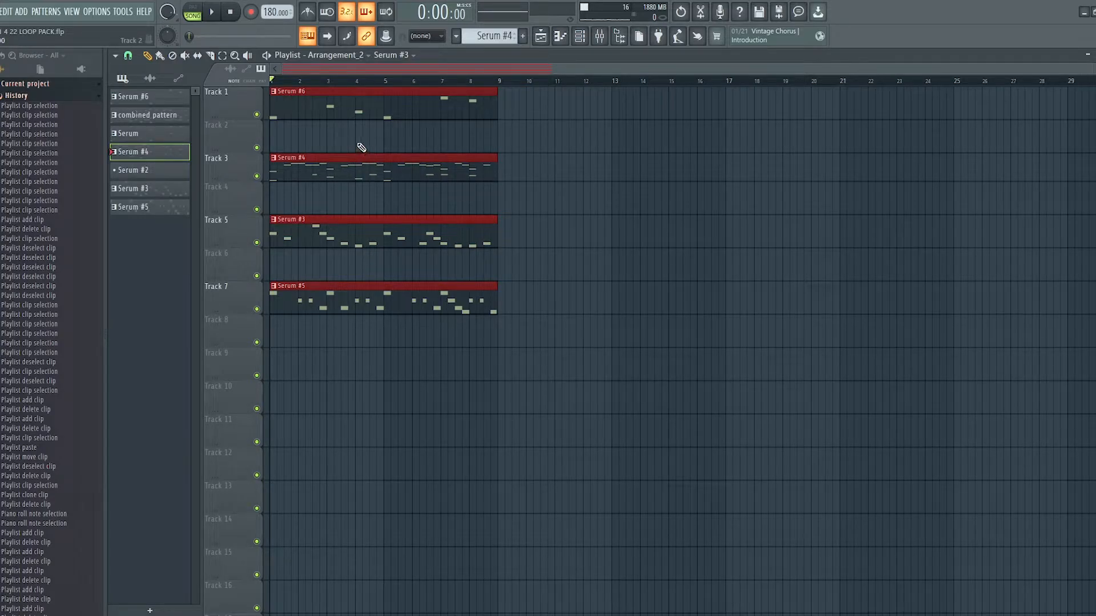
Merge the four playlist clips into one pattern on Track 1 and check its channels in the channel rack and mixer
double_click(363, 107)
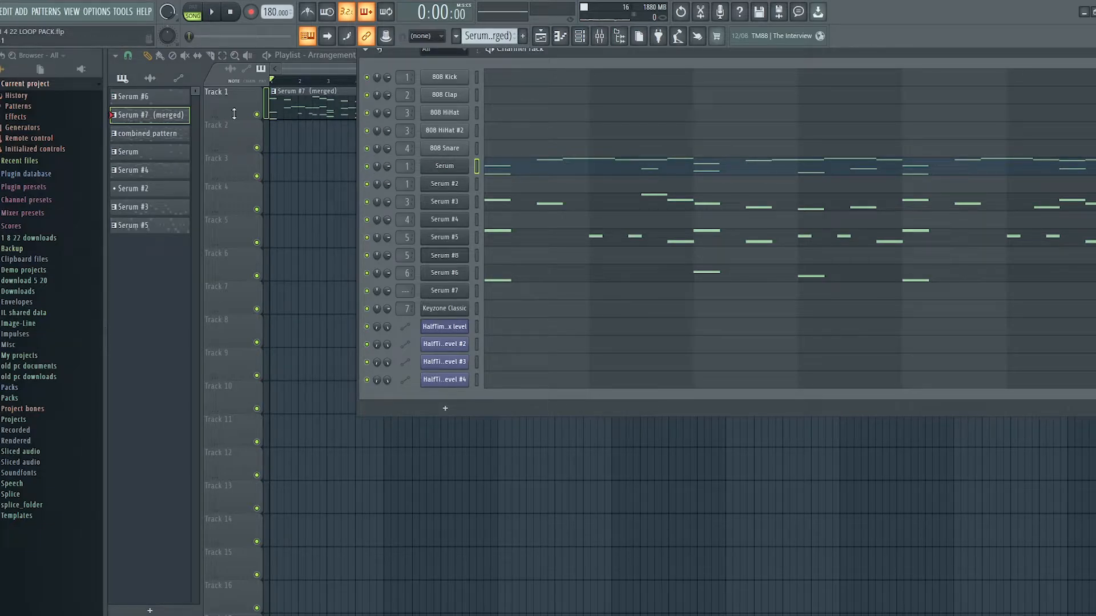
click(610, 38)
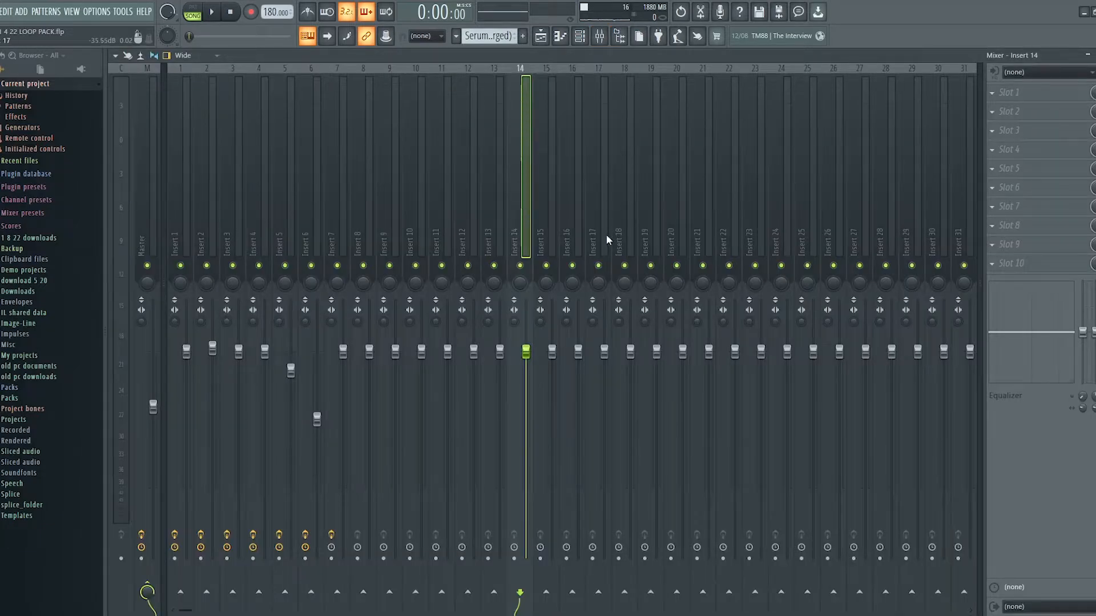
right_click(527, 266)
right_click(526, 267)
right_click(527, 267)
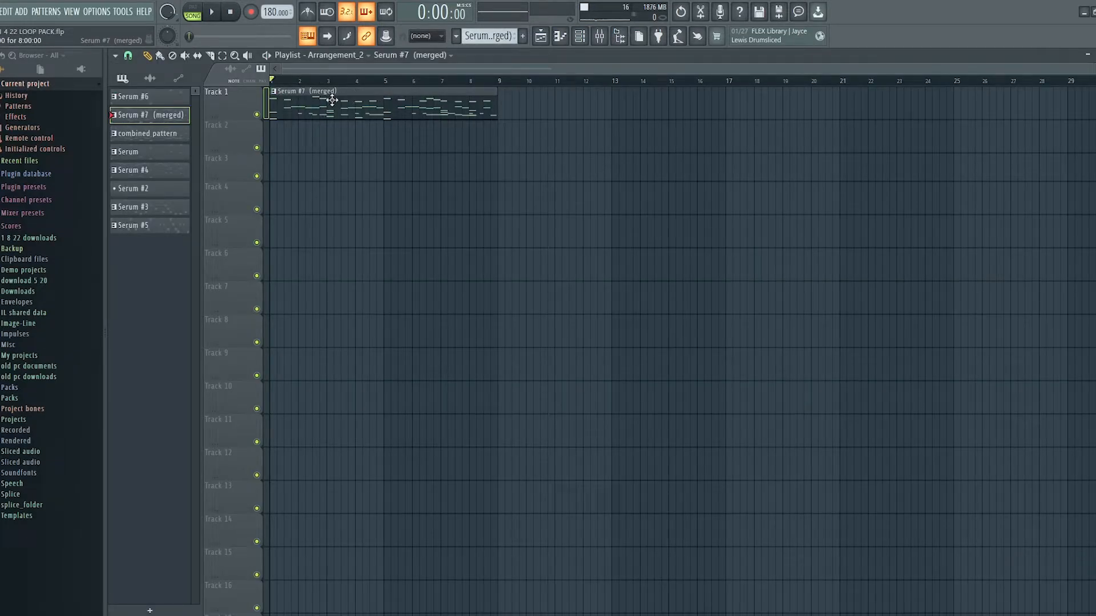
Shift the Serum #7 (merged) clip one beat later on Track 1 and move it back to bar 1
drag(1090, 67, 615, 67)
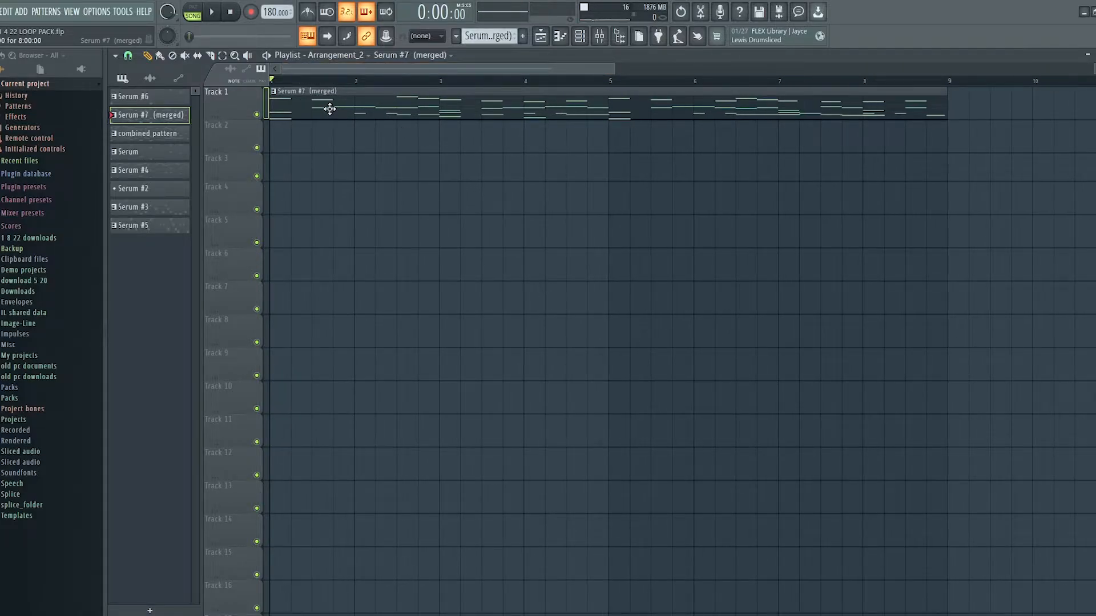
drag(329, 109, 399, 105)
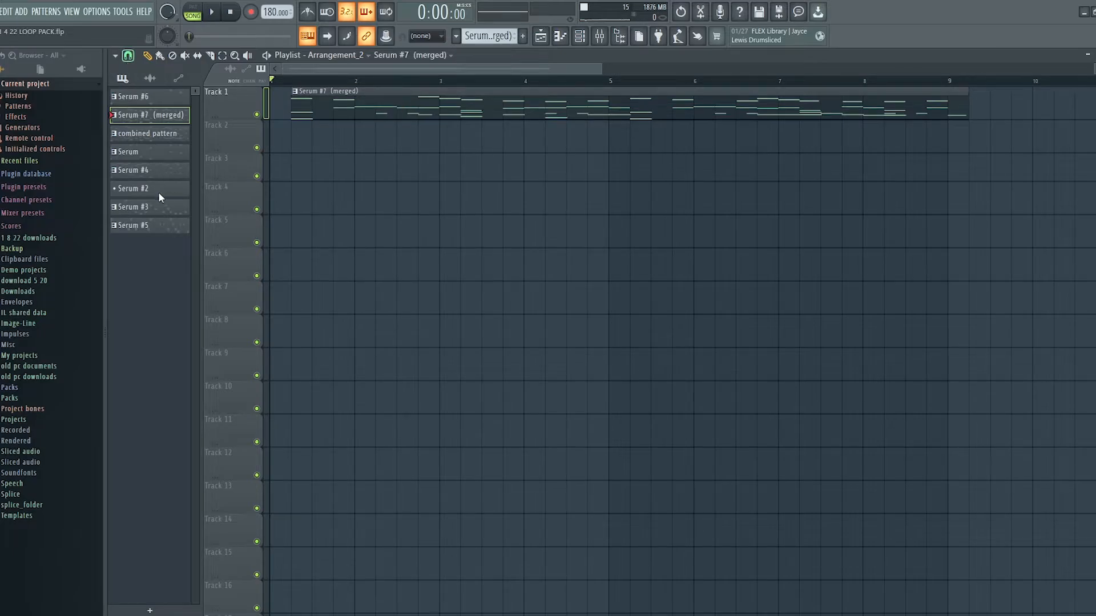
drag(325, 113, 305, 113)
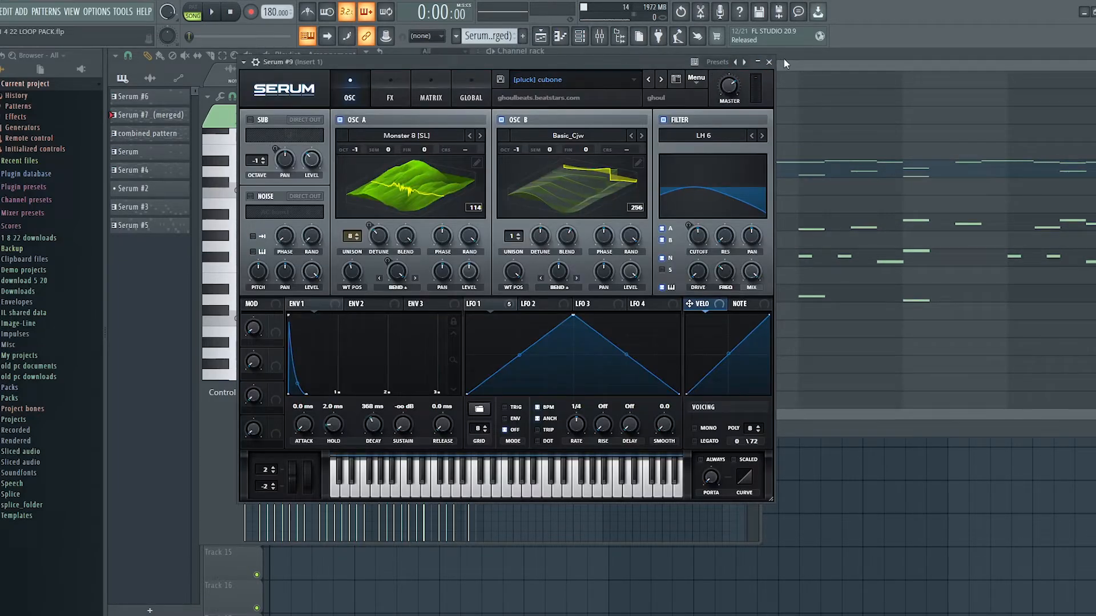
Cut the upper melody notes, C#6 and higher, out of the Serum channel's piano roll
click(783, 60)
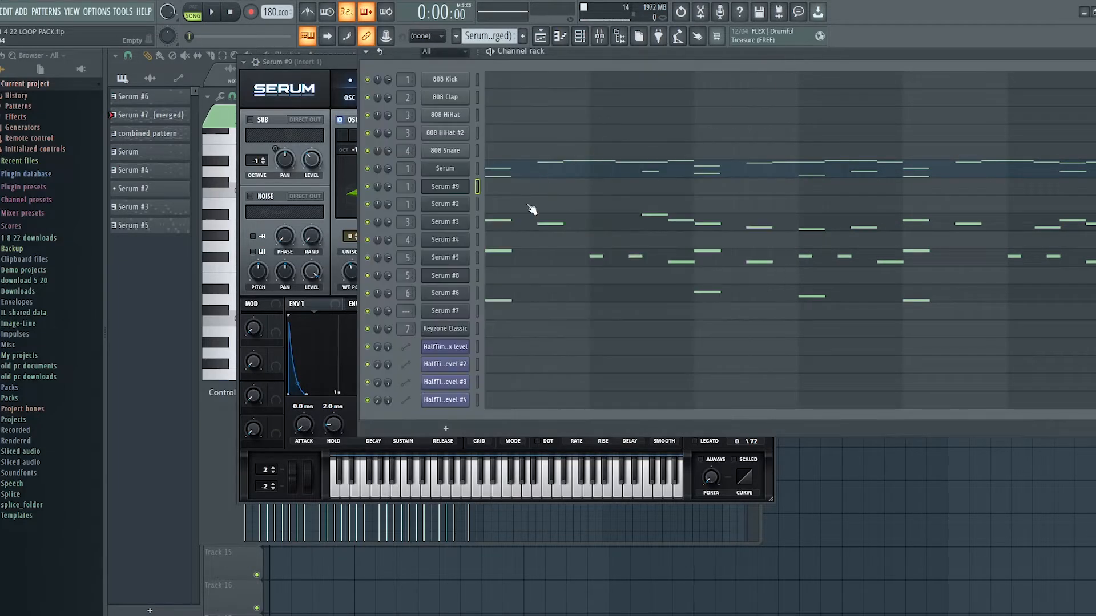
click(537, 174)
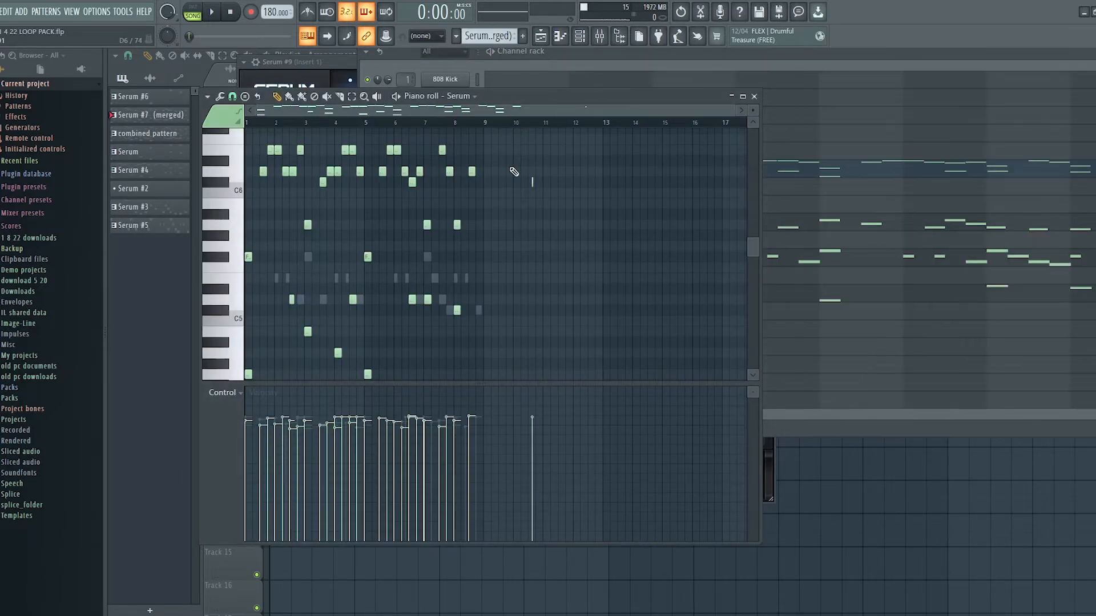
drag(559, 186, 166, 124)
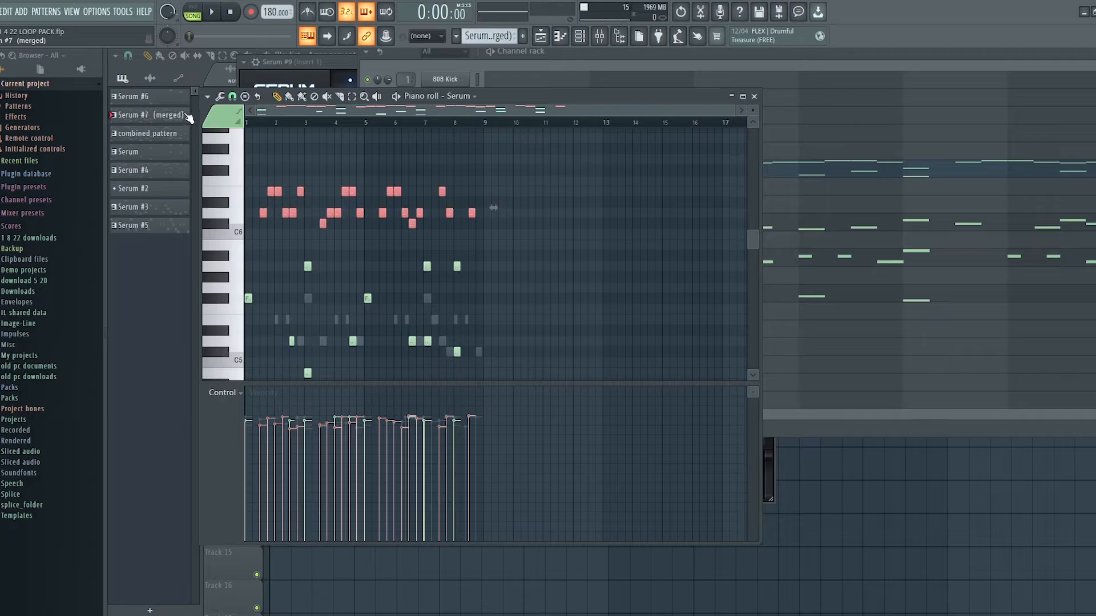
key(Delete)
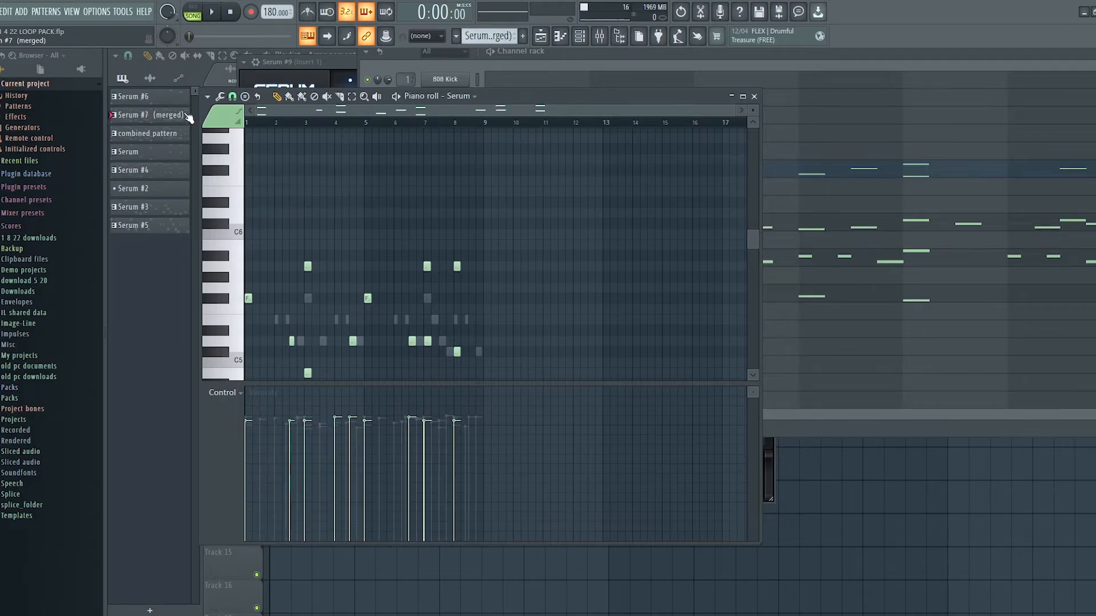
Paste the cut melody notes into the Serum #9 channel's piano roll and return to the channel rack
click(576, 53)
click(516, 183)
key(ctrl+v)
scroll(404, 243, down, 3)
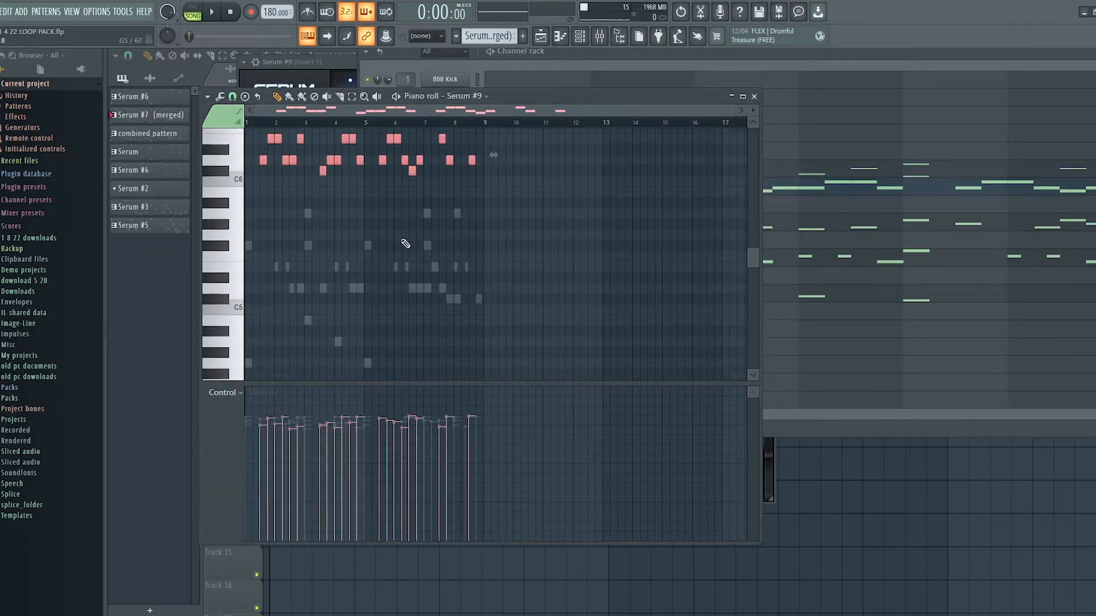
scroll(396, 244, up, 3)
click(633, 80)
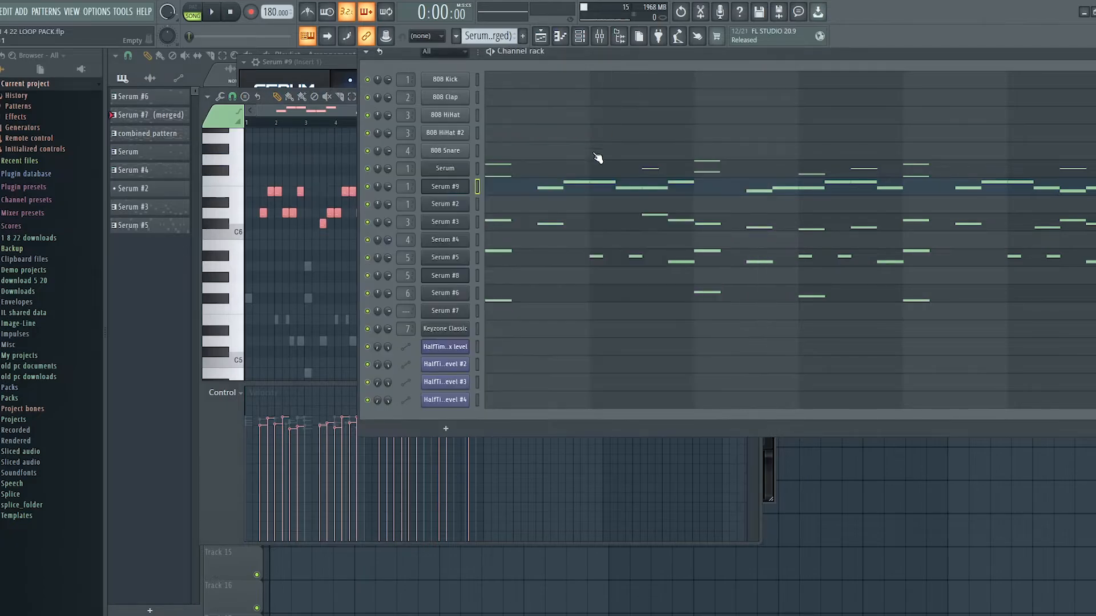
click(331, 108)
key(Delete)
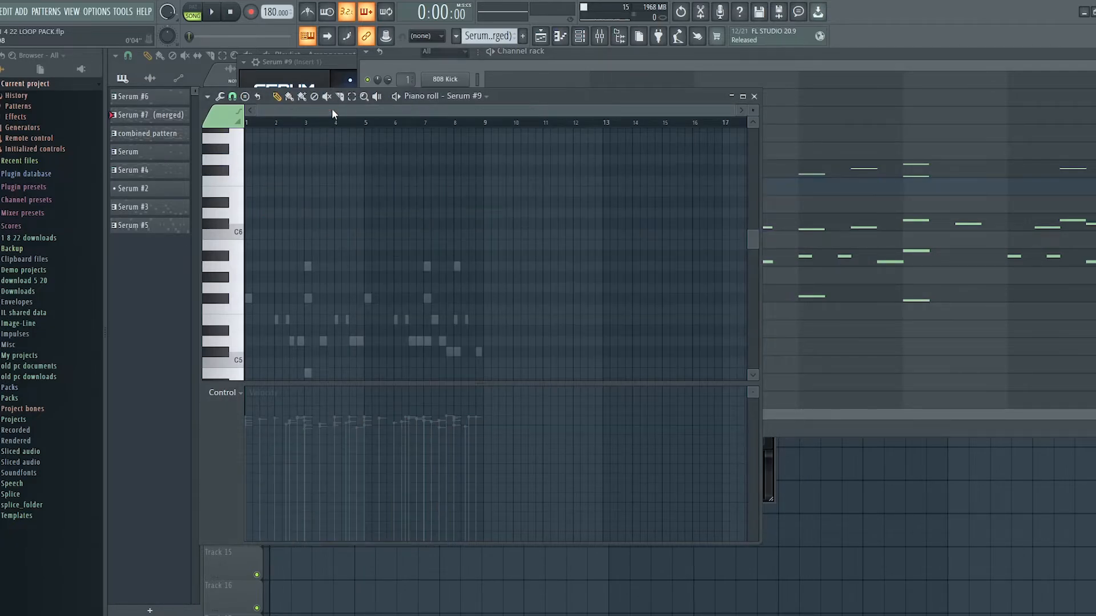
key(ctrl+z)
key(ctrl+z)
key(ctrl+z)
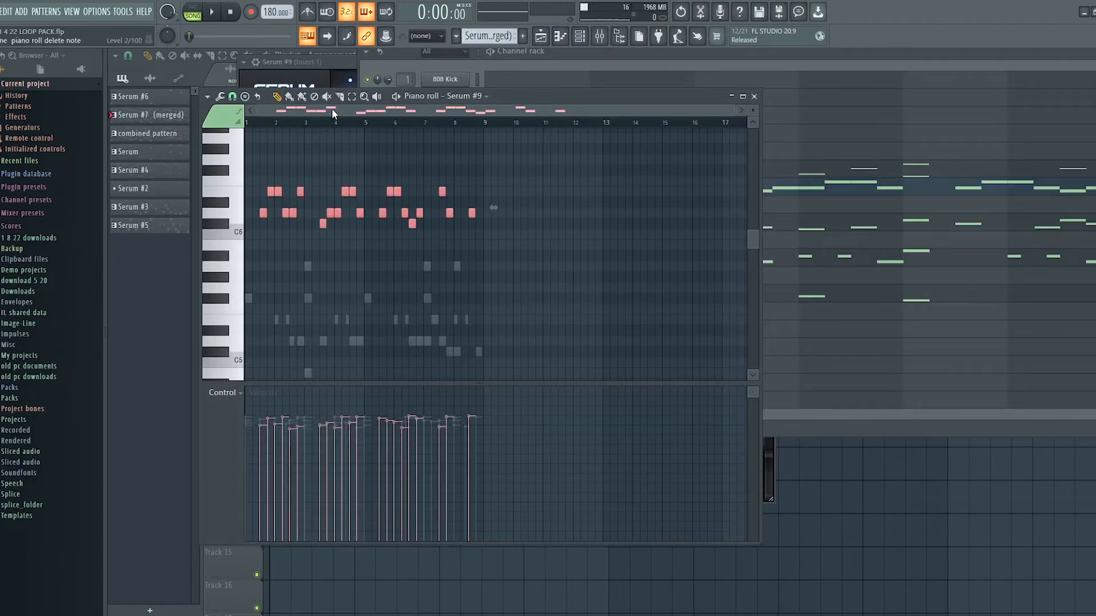
Solo the Serum and Serum #9 channels together, play back the split melody, and reactivate all channels
click(566, 70)
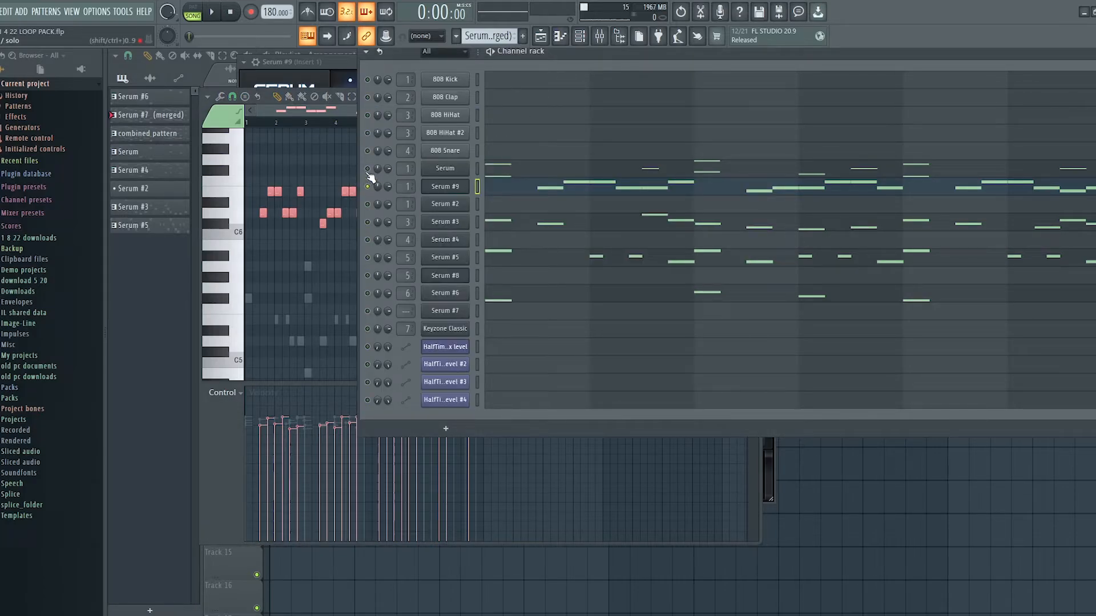
right_click(368, 170)
key(space)
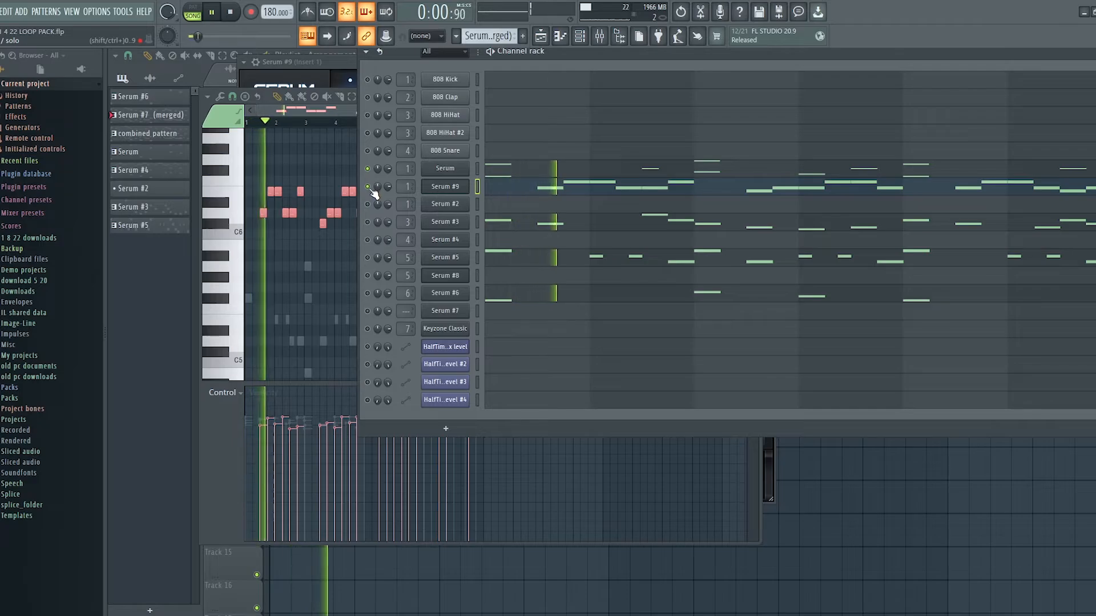
click(369, 187)
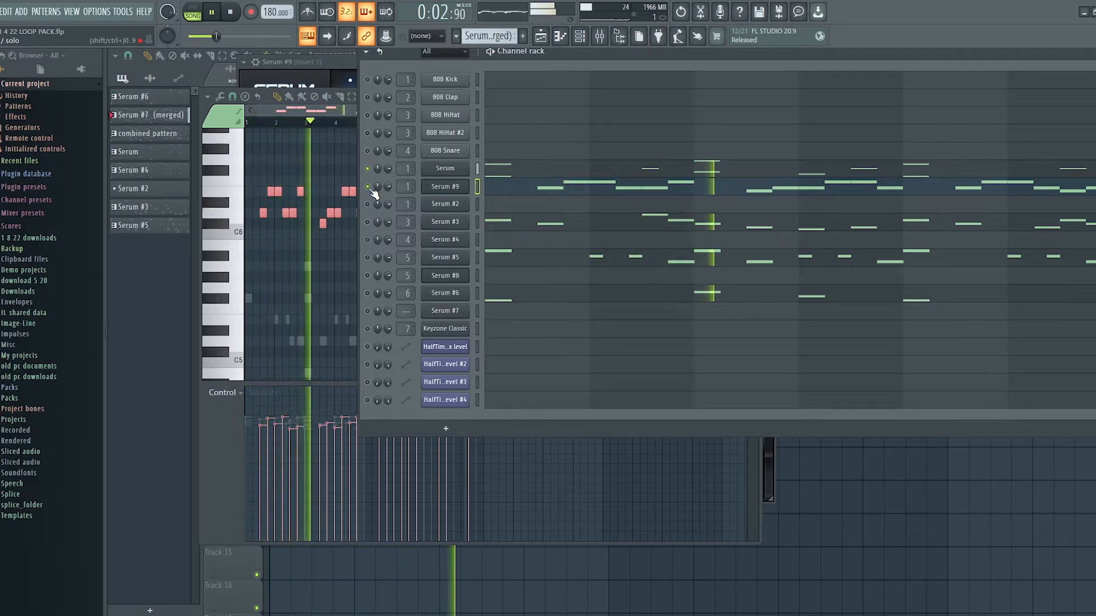
key(space)
right_click(368, 169)
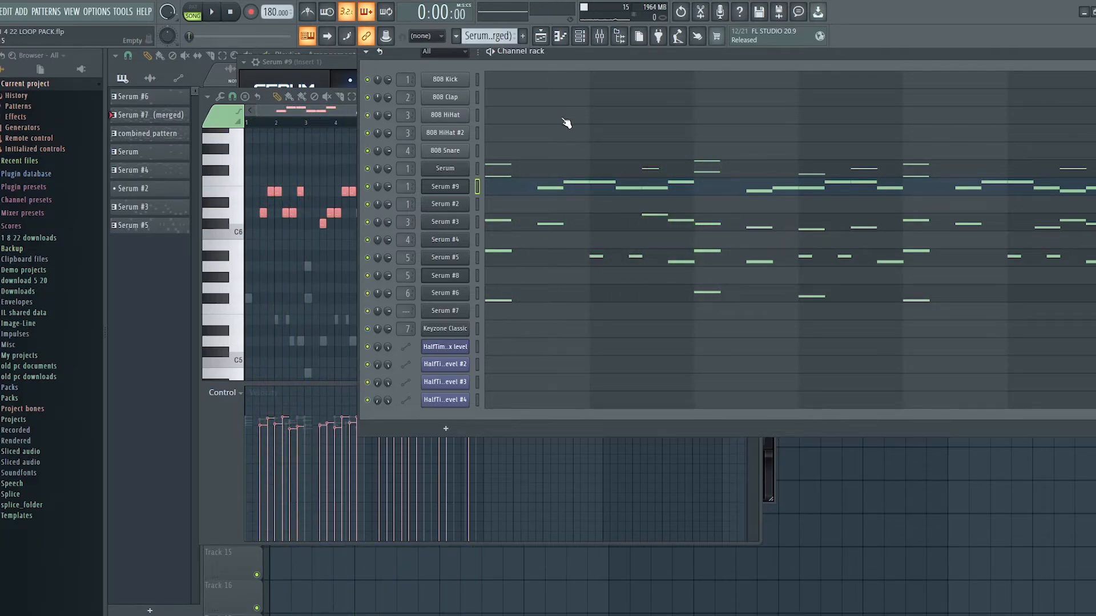
Copy the Serum channel's notes into the Serum #2 channel and play back the layered melody
click(499, 172)
click(480, 204)
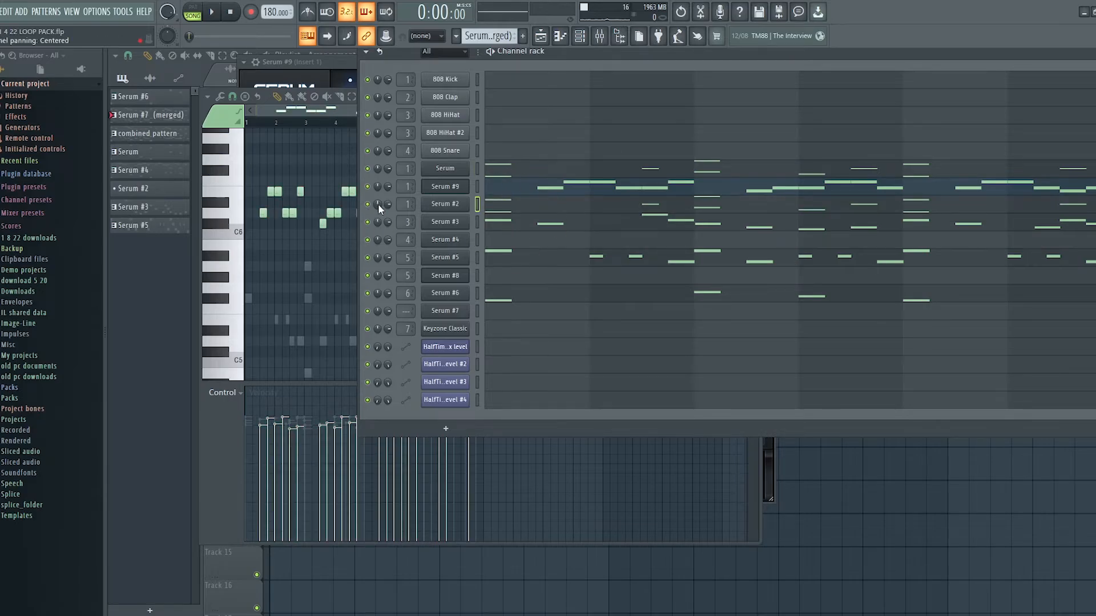
key(space)
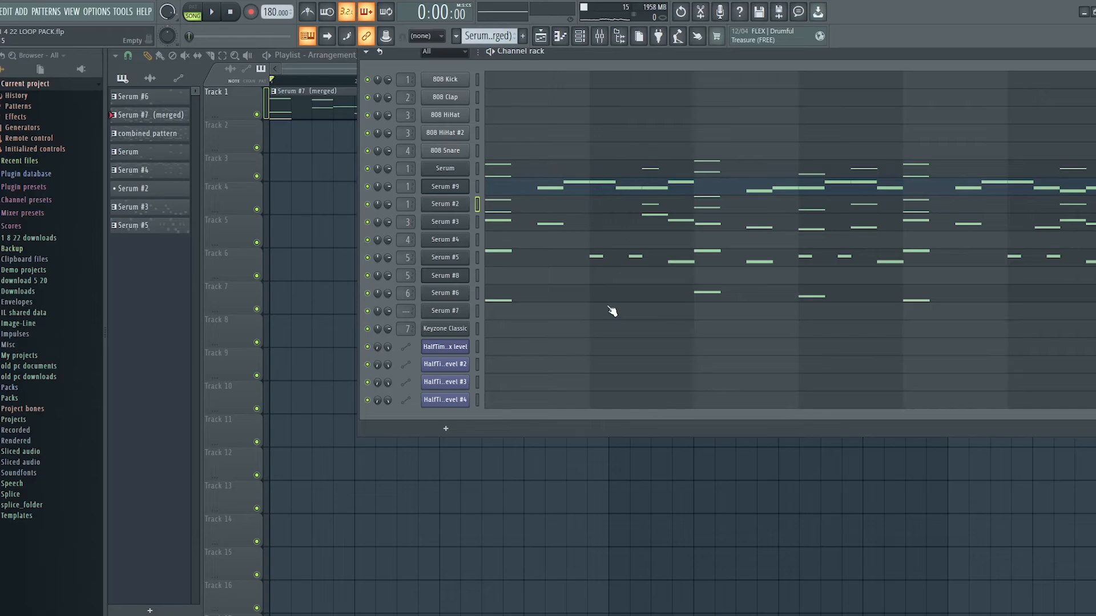
Split the merged Track 1 clip by channel and move Serum #9, #2 and #3 to Tracks 3, 5 and 7, with Serum #5 below
click(335, 106)
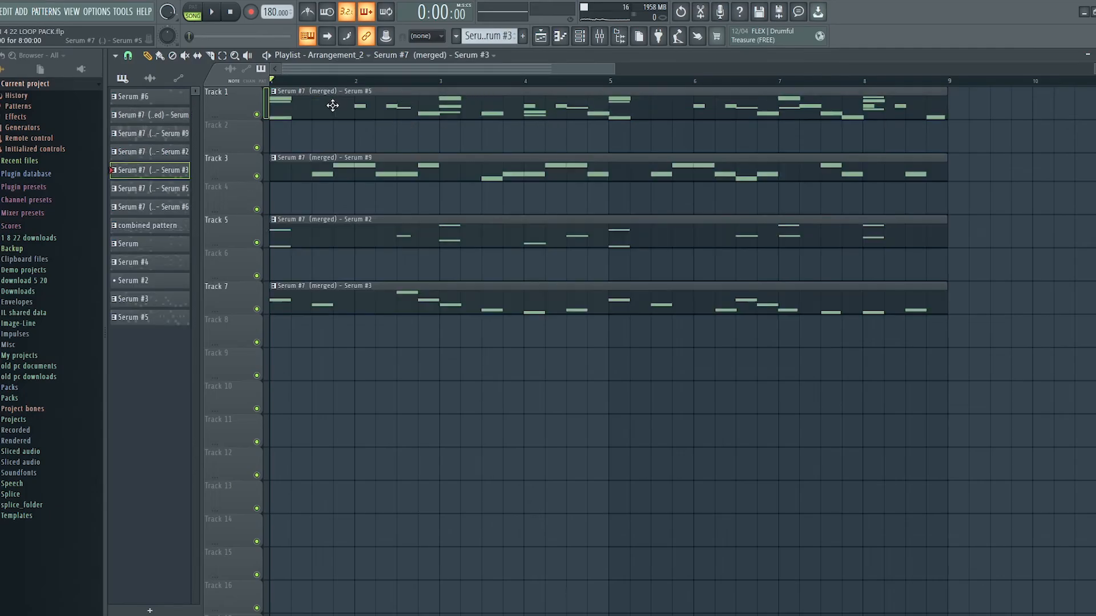
drag(333, 105, 304, 387)
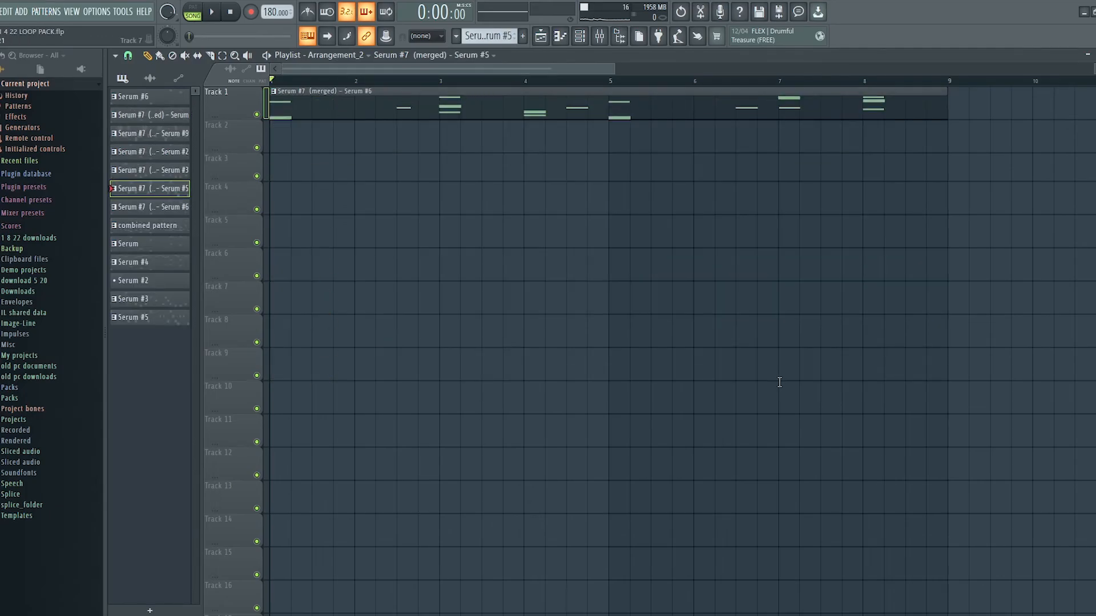